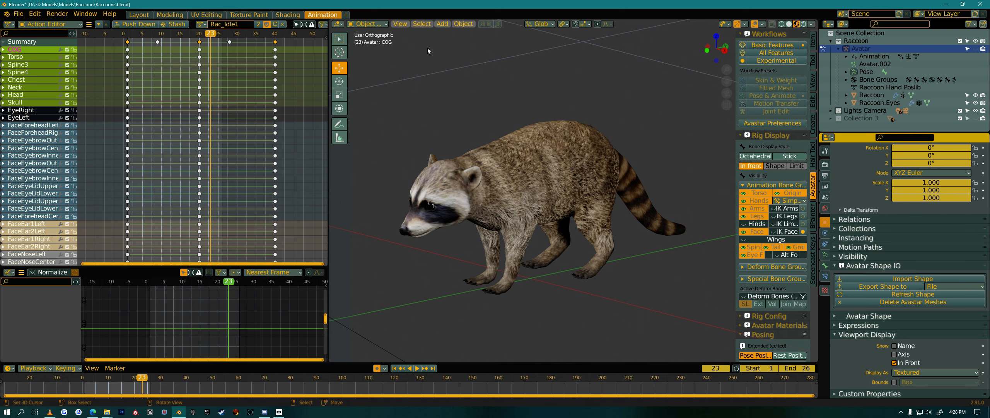
click(442, 23)
mouse_move(464, 23)
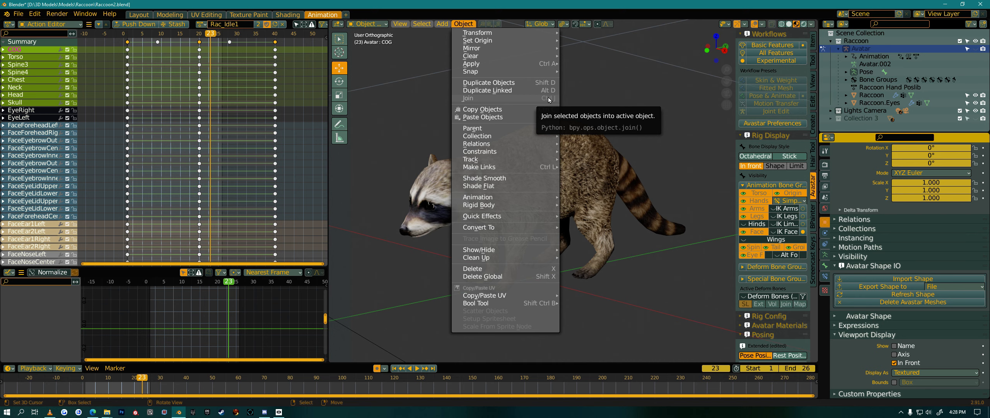
click(508, 181)
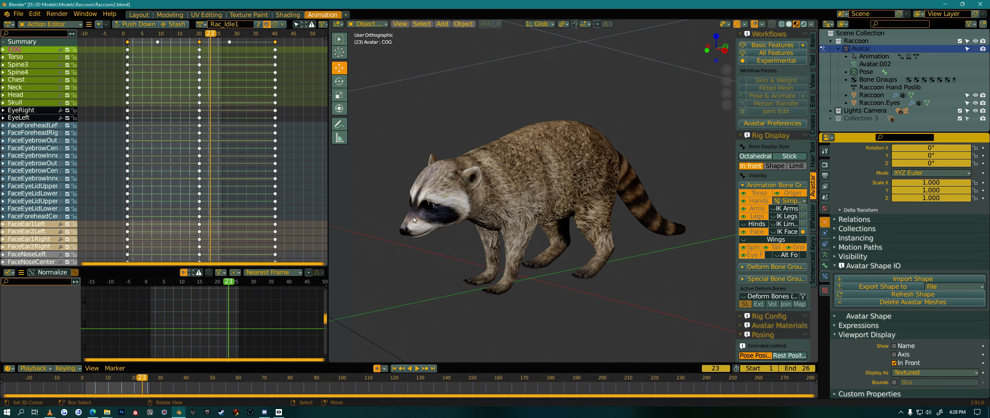
click(467, 24)
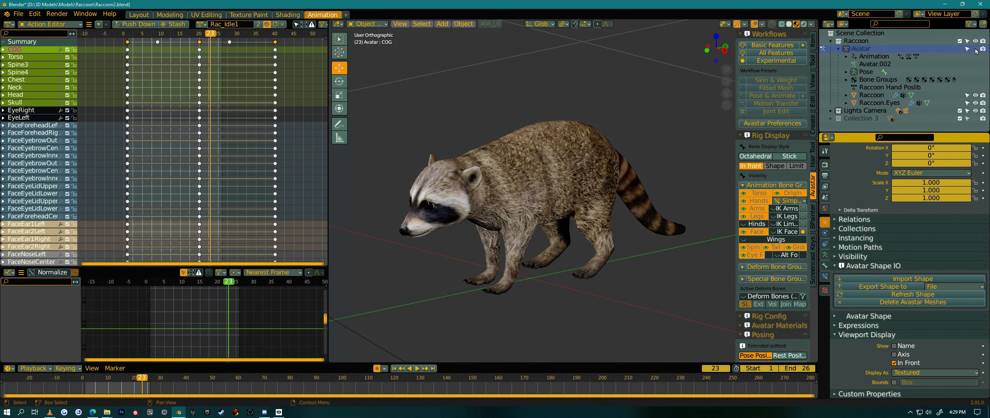
Switch the Avatar rig to Pose Mode and trim the timeline to the Rac_Idle1 action while its animation plays
key(ctrl+Tab)
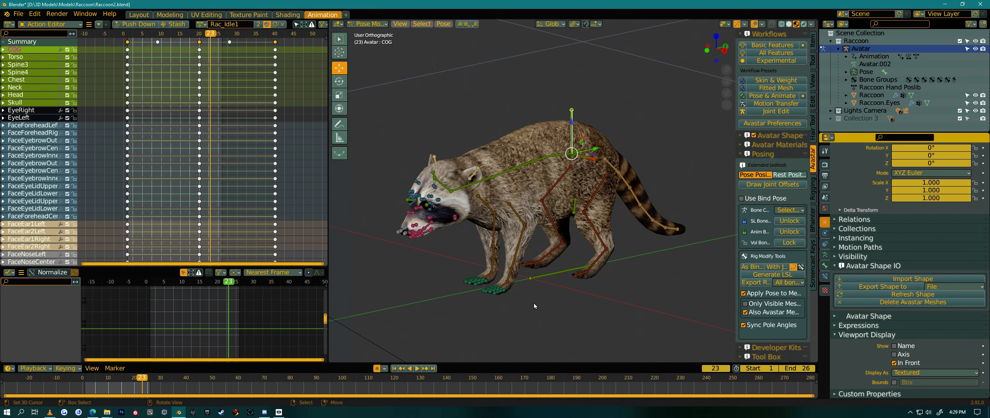
right_click(476, 133)
click(418, 370)
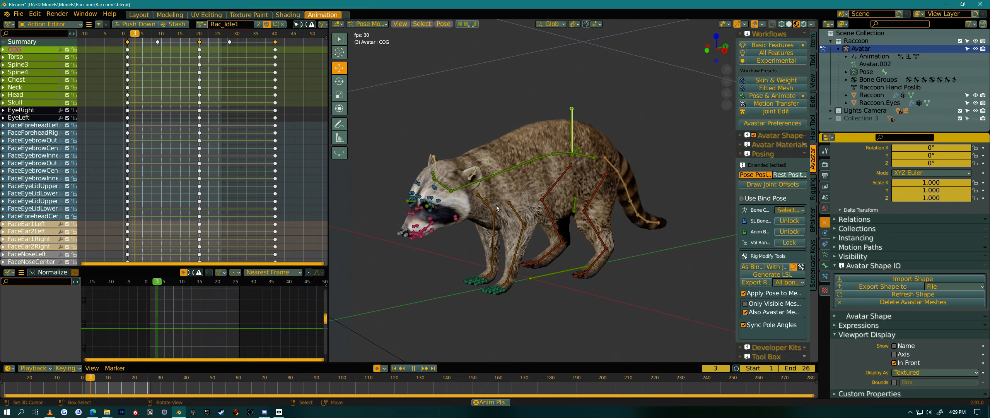
key(q)
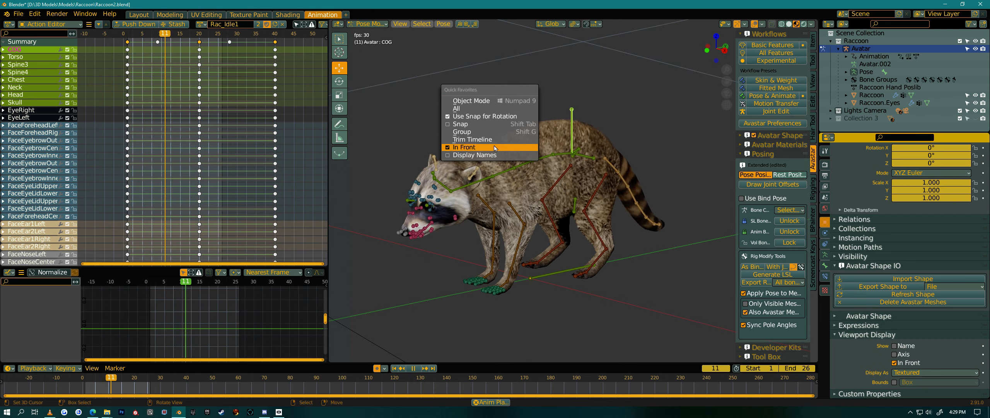
click(493, 141)
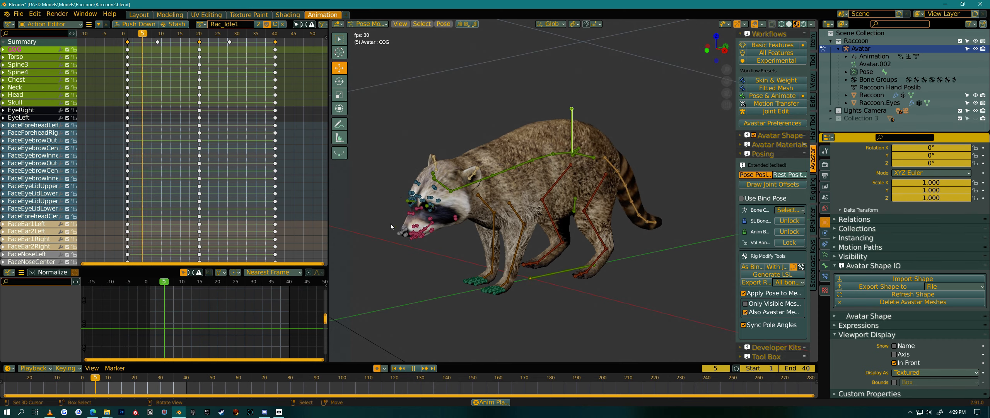
click(413, 368)
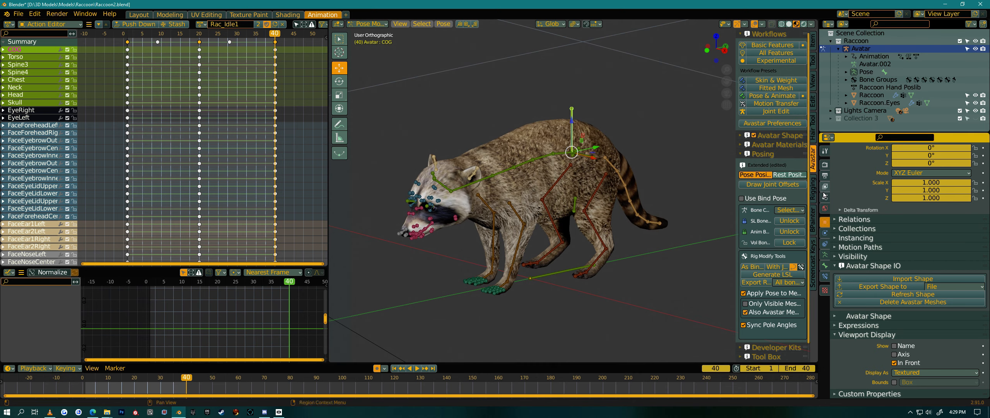
Load the Rac_Run action onto the Avatar rig
click(201, 24)
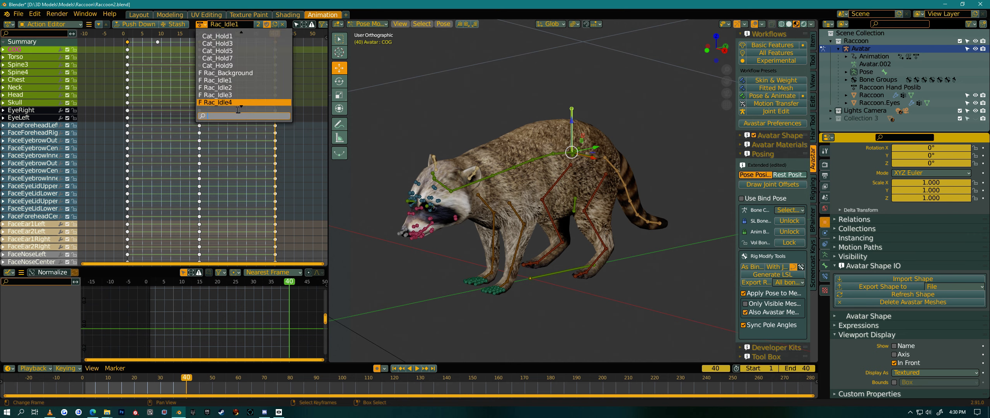
scroll(239, 104, down, 5)
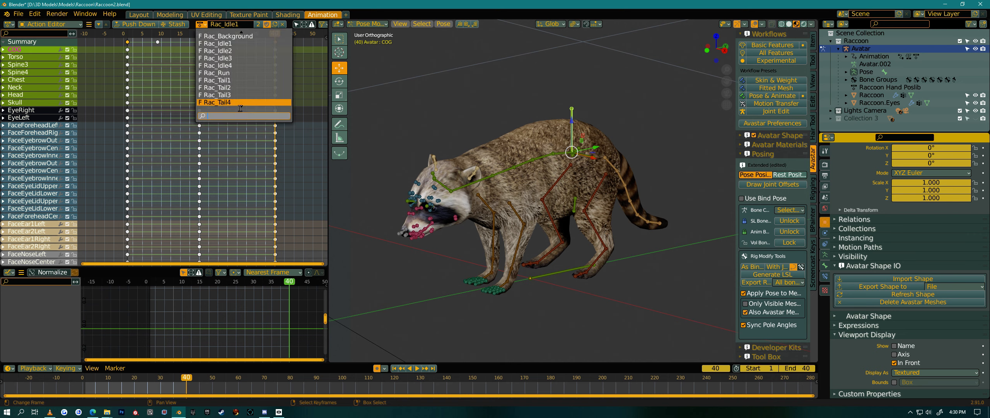
click(244, 72)
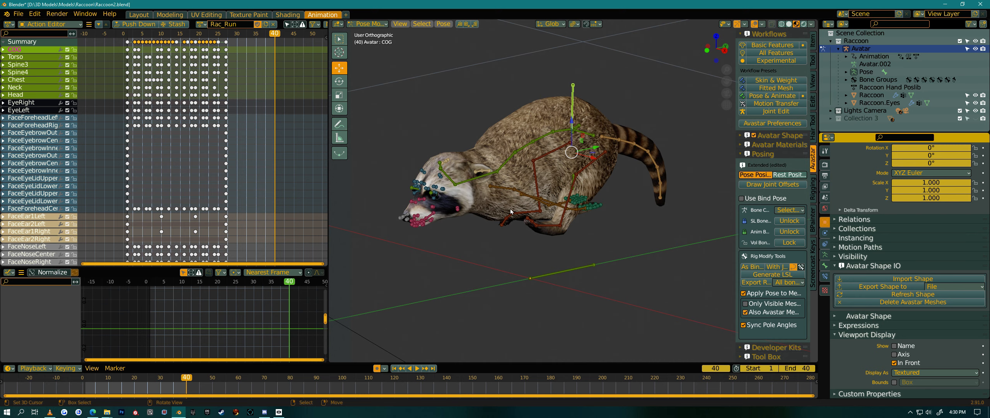
key(q)
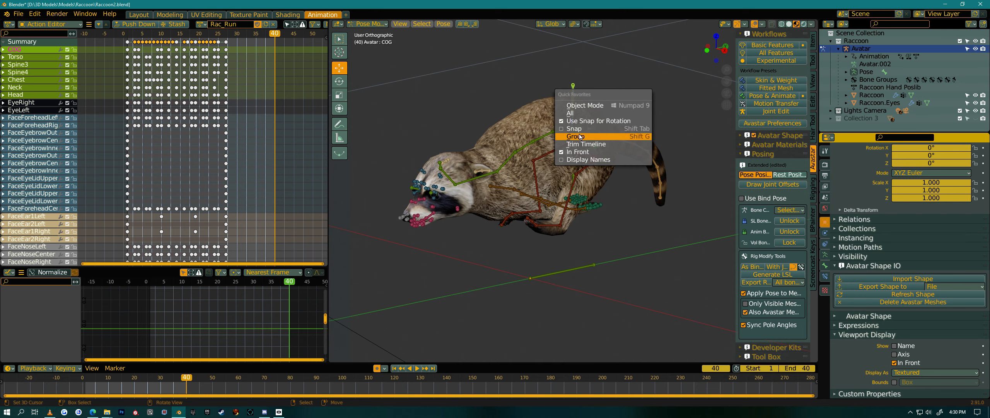
right_click(601, 147)
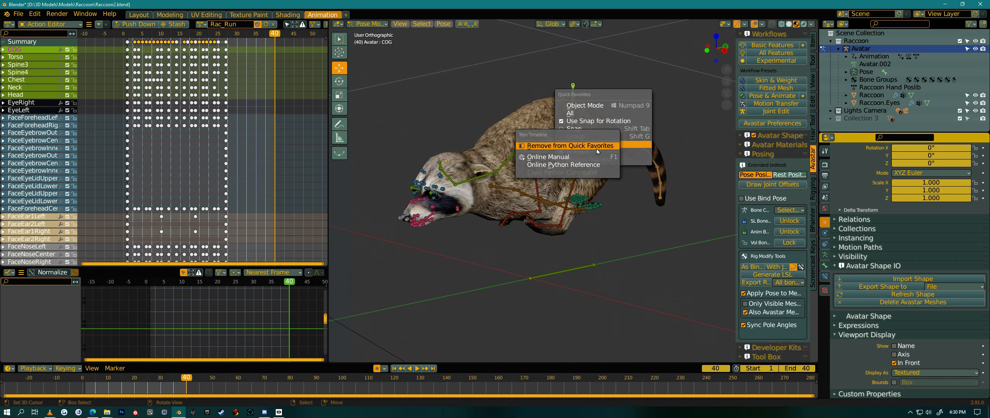
right_click(591, 105)
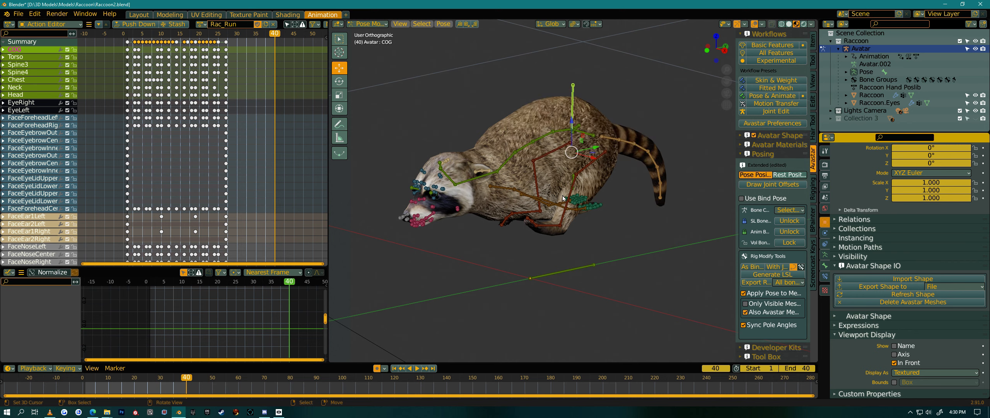
Trim the timeline to the Rac_Run action and set the end frame to 26 while playing the run
key(q)
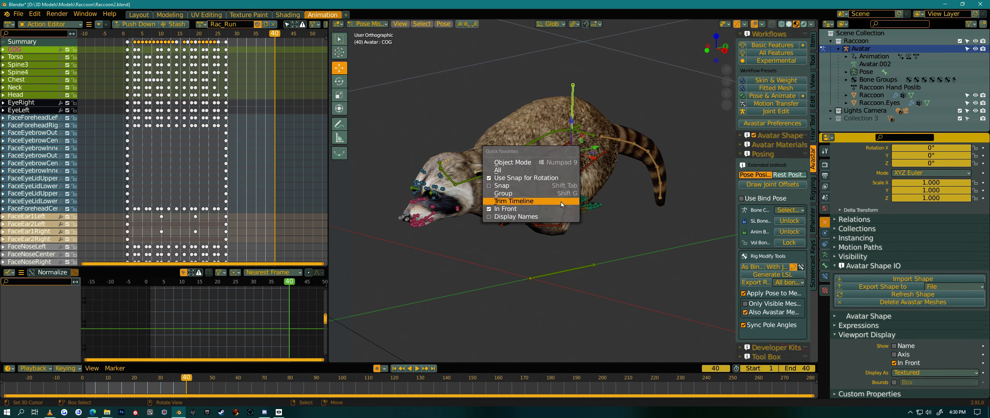
click(546, 201)
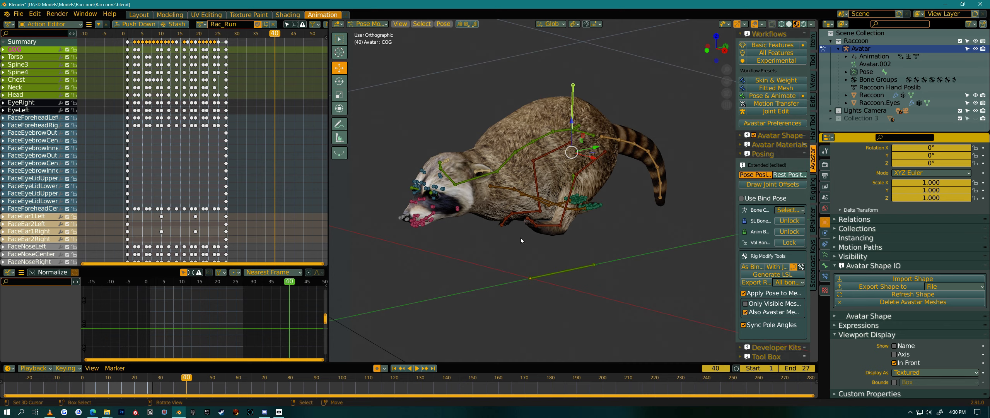
click(417, 368)
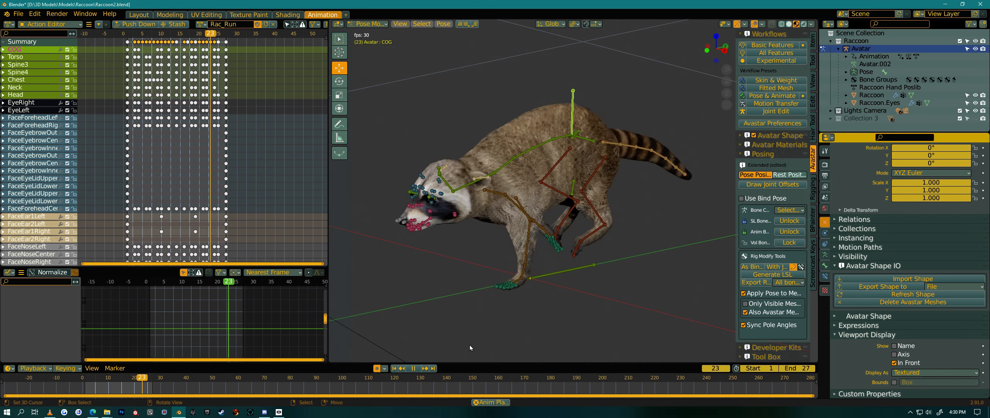
click(782, 370)
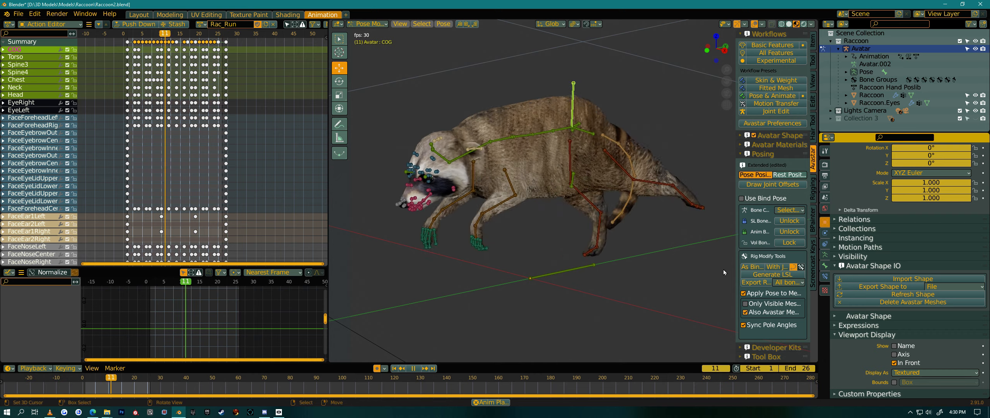
click(413, 368)
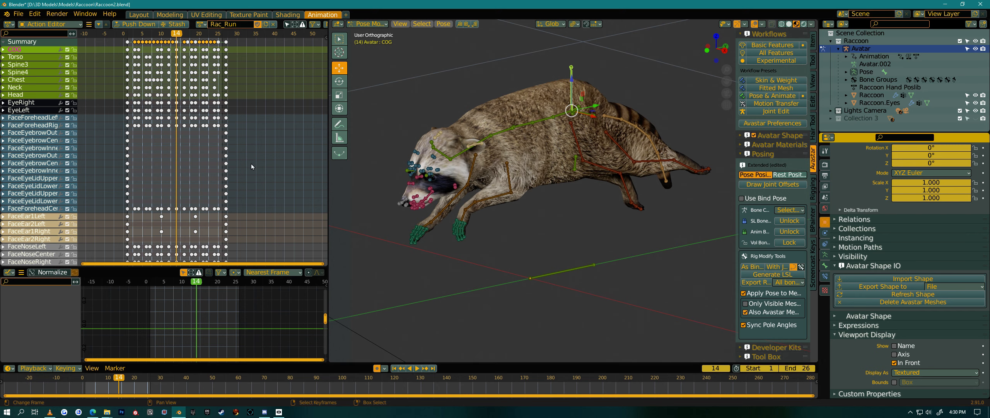
right_click(244, 157)
key(q)
click(89, 26)
mouse_move(118, 65)
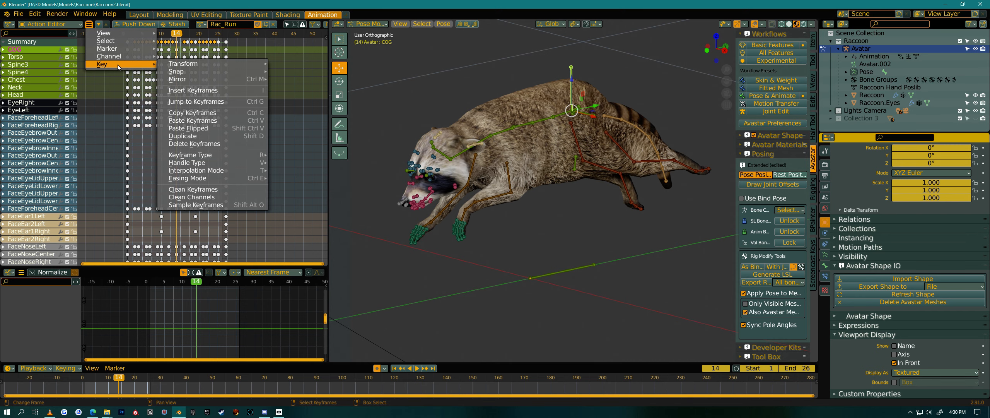
mouse_move(215, 178)
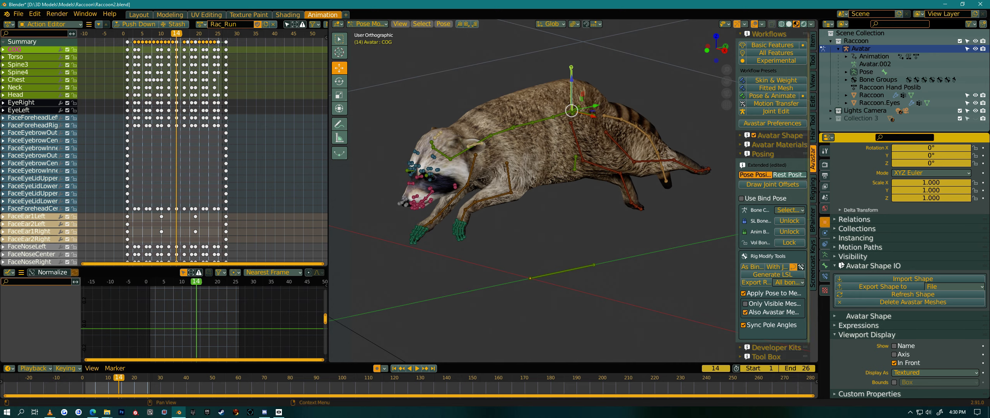
Add the COG bone's Deform option to the Quick Favorites
click(825, 266)
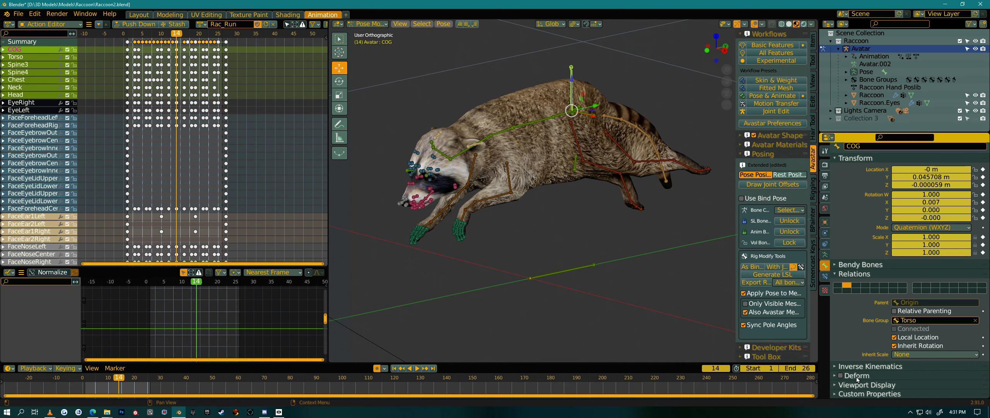
right_click(841, 377)
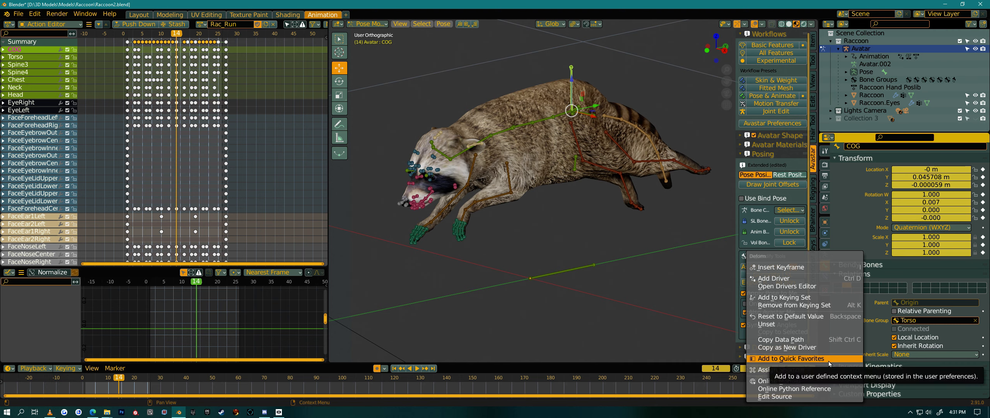
click(829, 361)
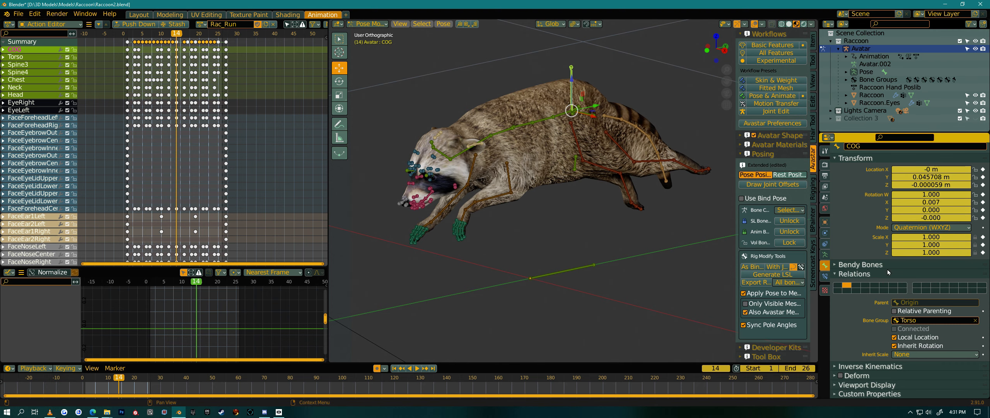
Show the Avatar rig's object properties and turn Display Names on and back off using the Quick Favorites
click(825, 221)
click(826, 164)
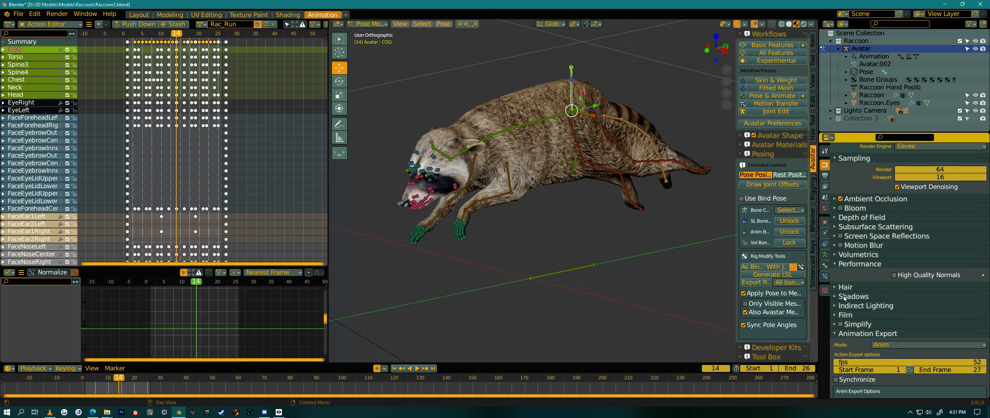
click(825, 222)
key(q)
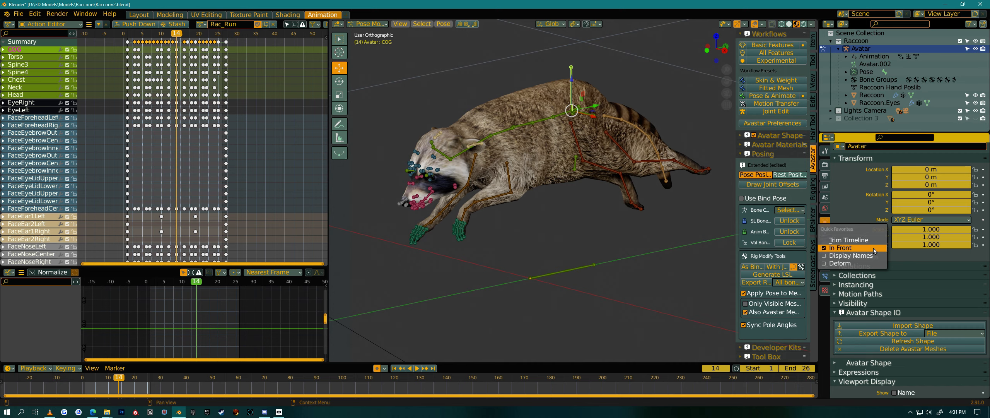
click(838, 257)
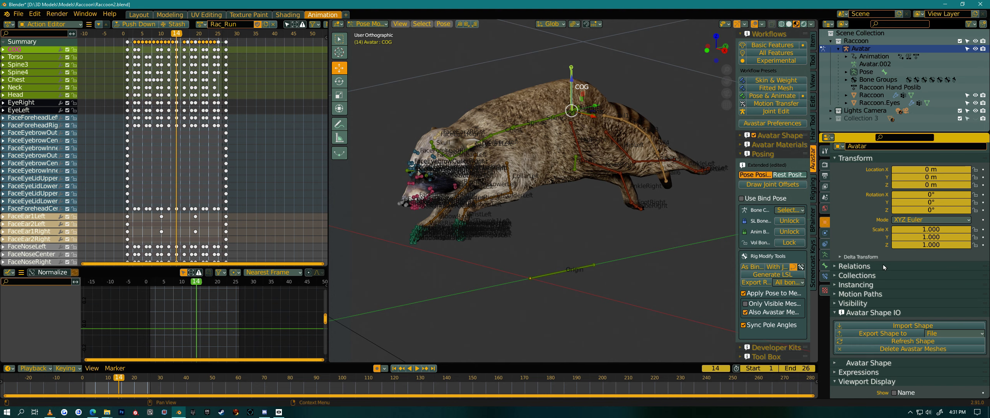
key(q)
click(871, 267)
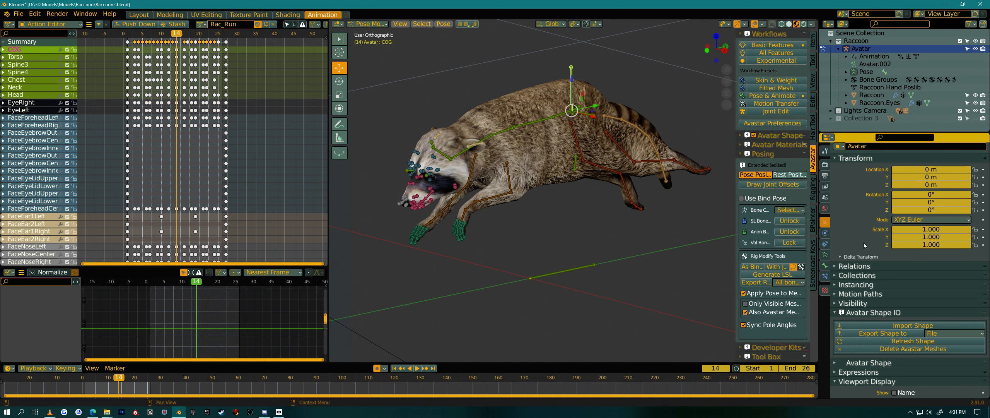
Toggle the Avatar rig's In Front display off and back on twice using the Quick Favorites
key(q)
click(854, 235)
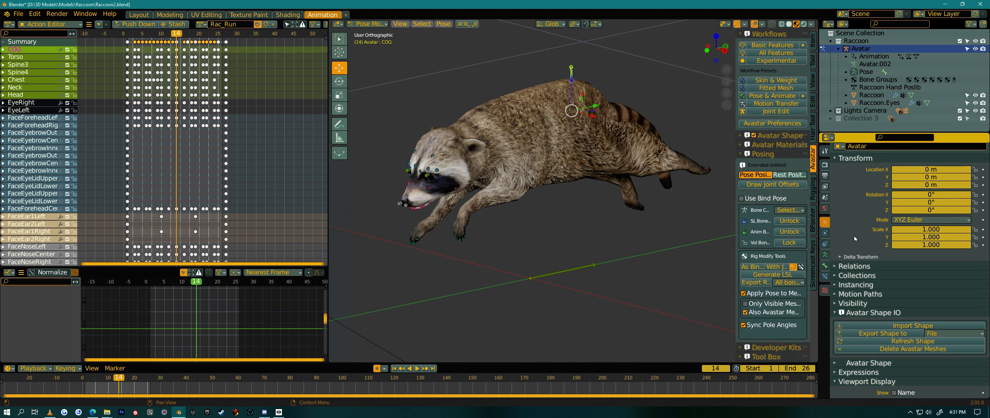
key(q)
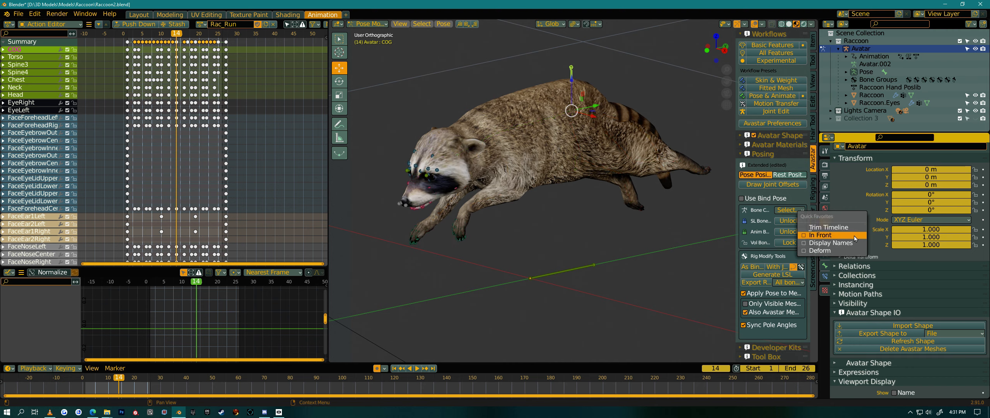
click(848, 234)
key(q)
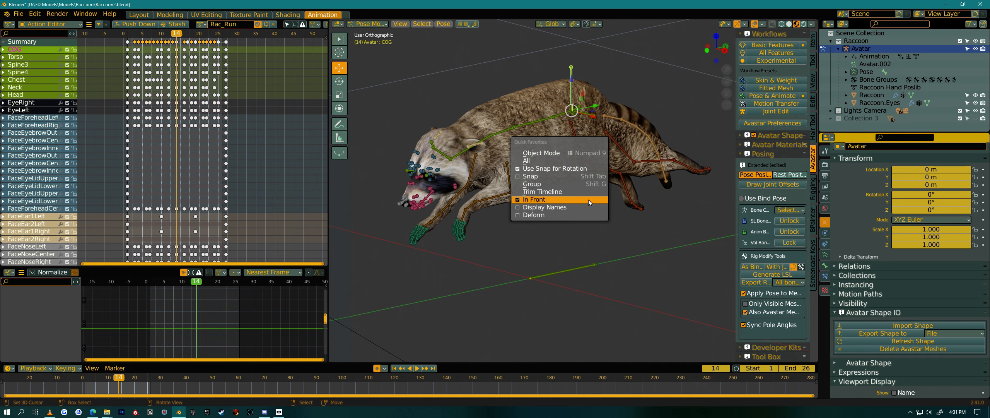
click(586, 199)
key(q)
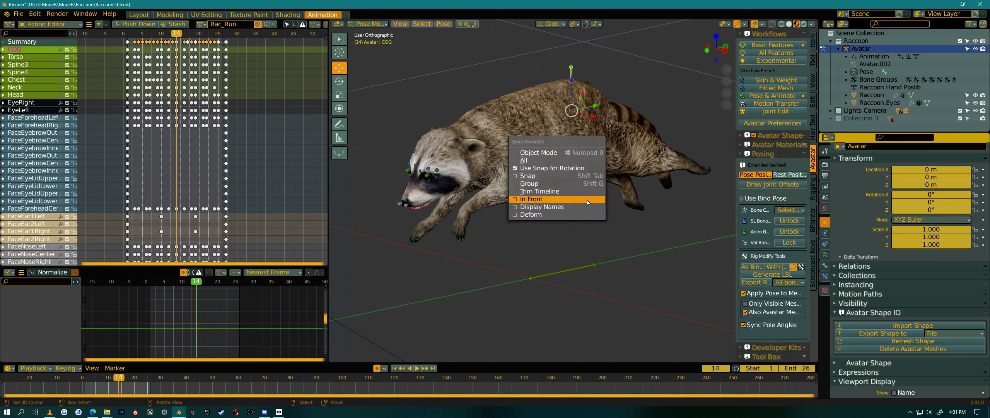
click(587, 200)
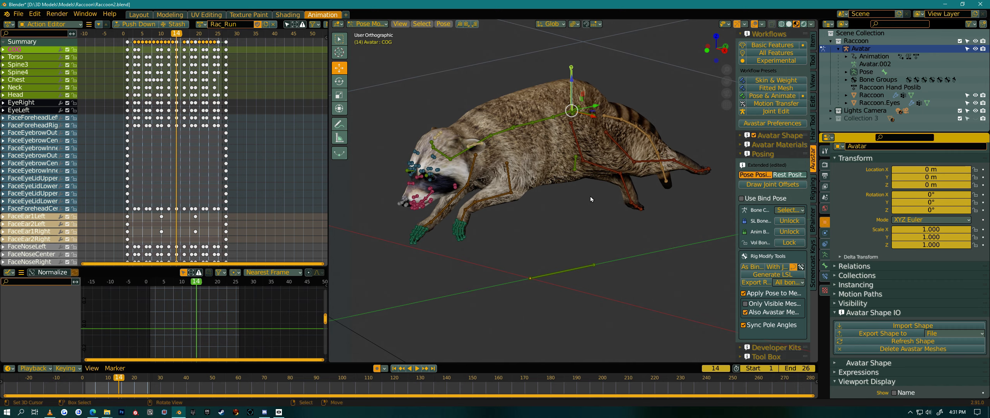
Switch to the Modeling workspace with the Raccoon mesh in Edit Mode
click(534, 100)
click(169, 15)
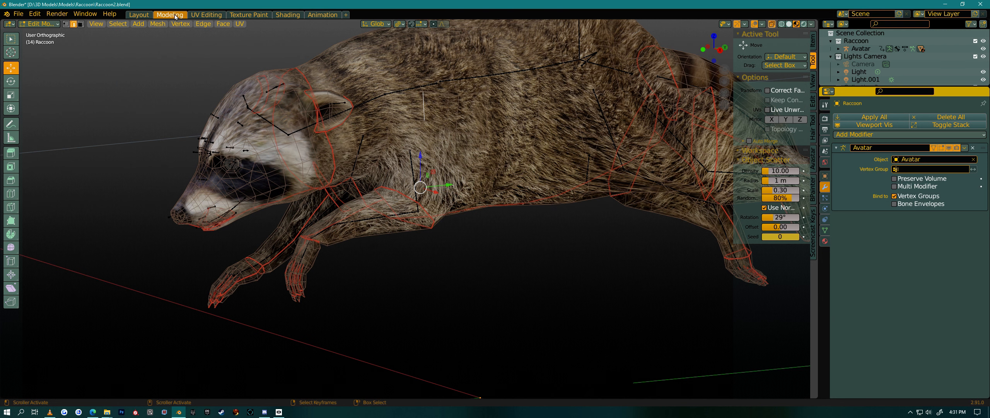
click(486, 164)
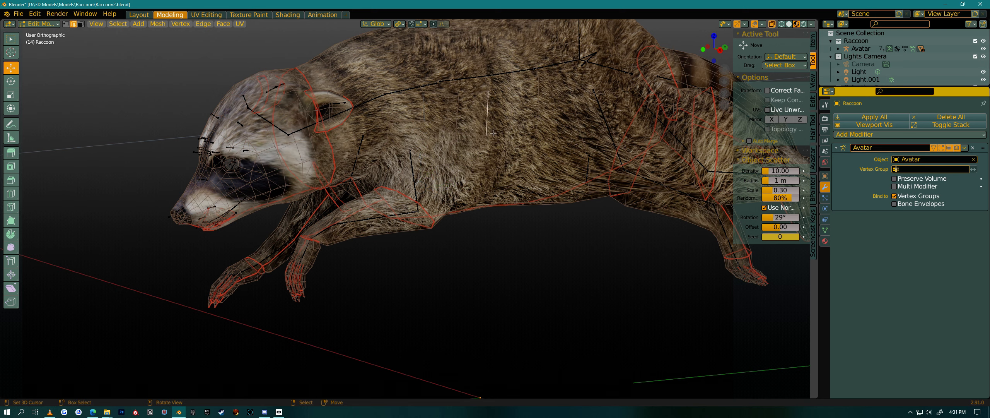
Bring up the Quick Favorites for the Raccoon mesh in Edit Mode and review the listed mesh commands
key(q)
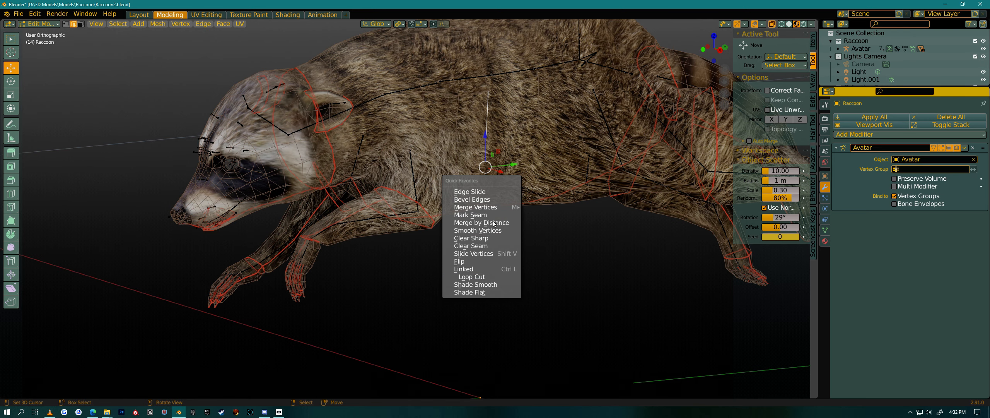
key(q)
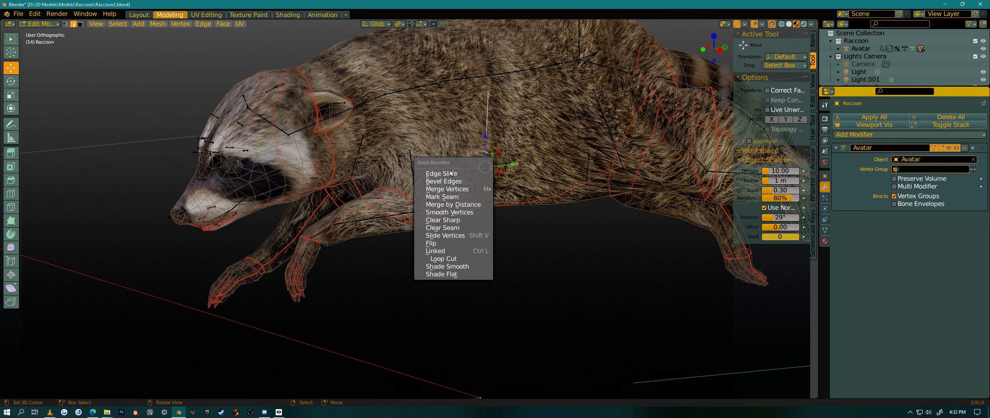
click(421, 258)
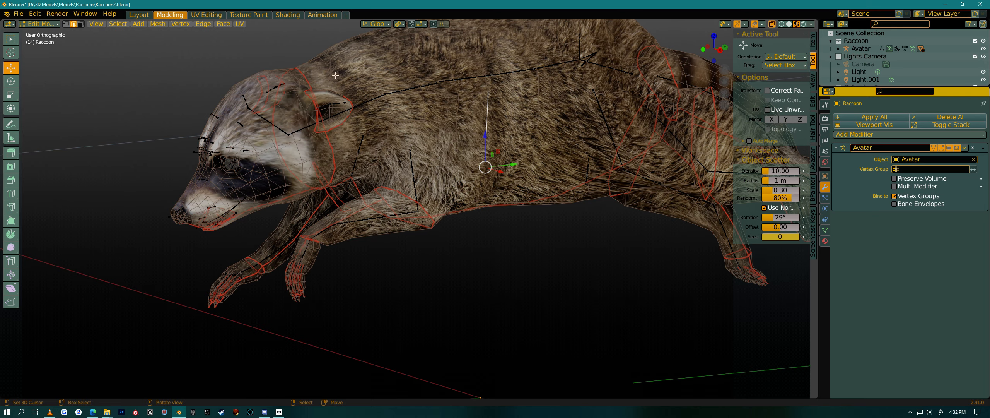
Return to the Animation workspace, put the Raccoon mesh in Object Mode and enter Pose Mode using the Quick Favorites
click(322, 15)
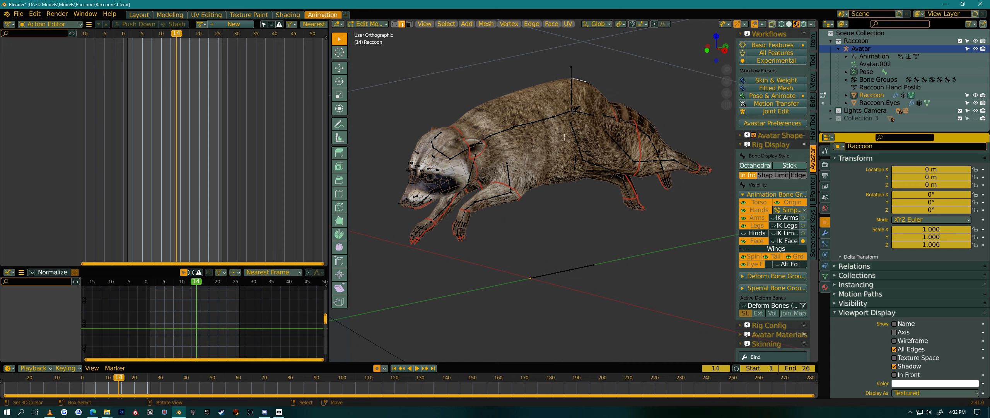
click(375, 26)
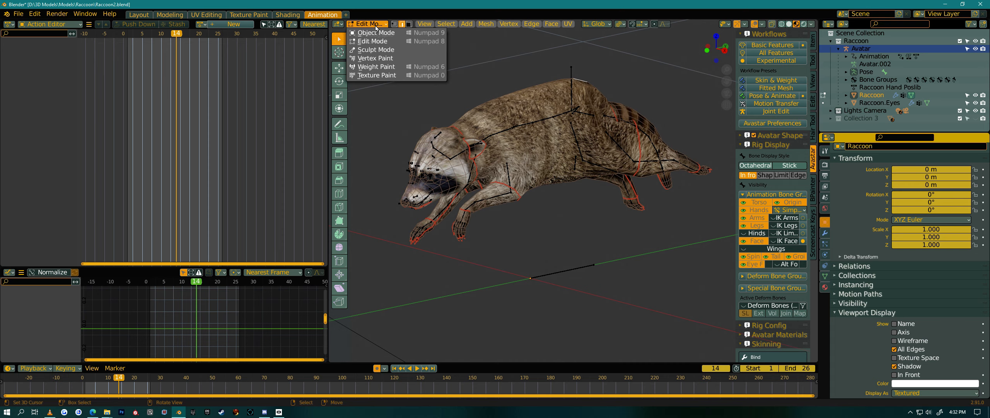
click(372, 36)
key(q)
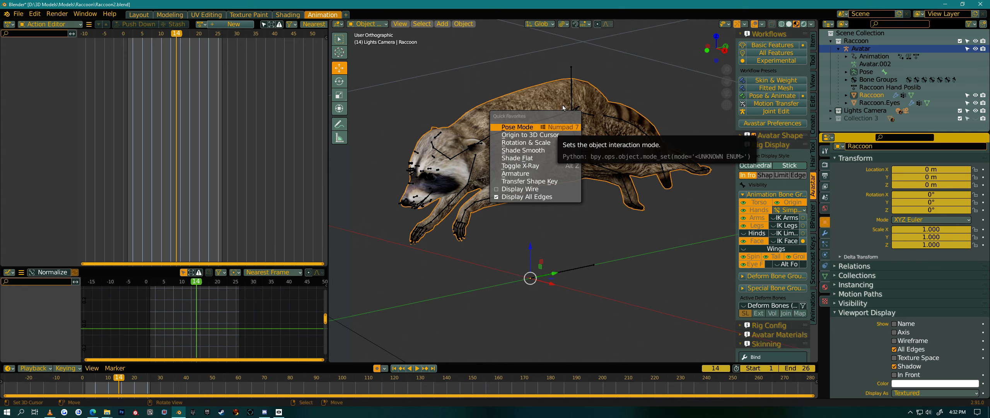
click(532, 128)
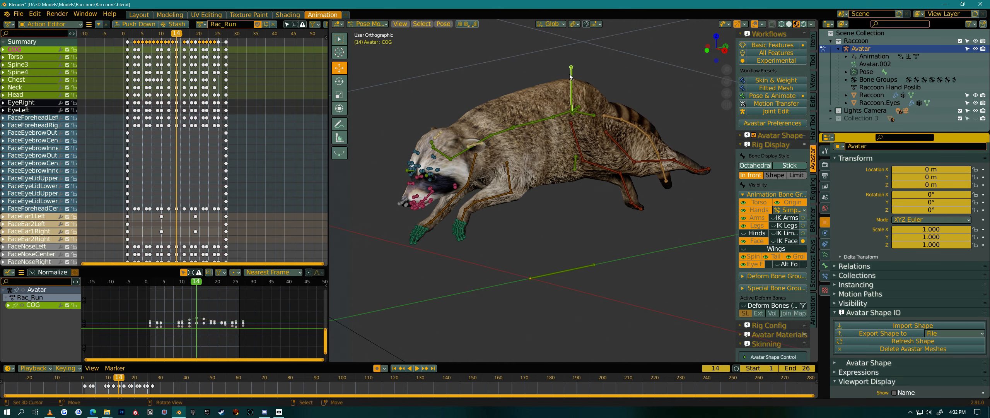
middle_drag(611, 200, 596, 201)
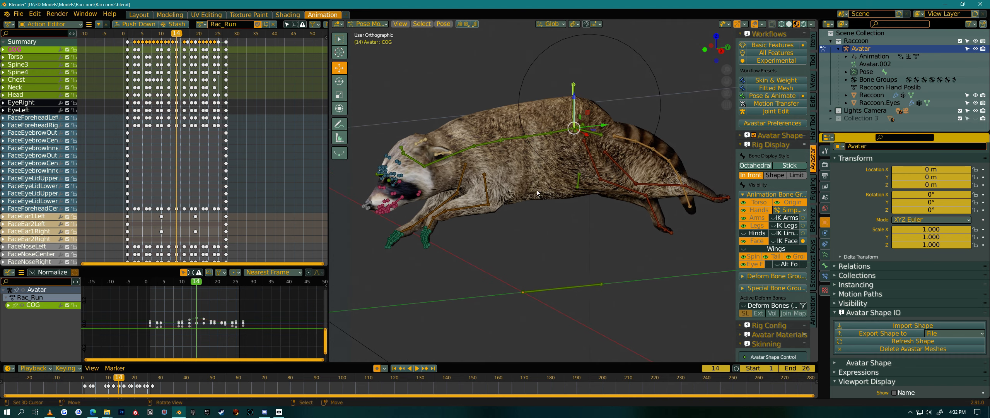
Switch the Avatar rig's active action to Rac_Idle1
click(201, 24)
click(247, 44)
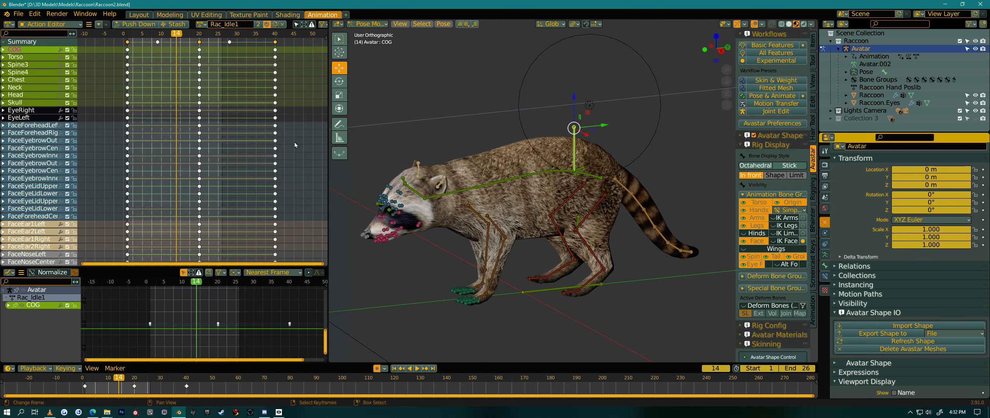
middle_drag(580, 197, 564, 202)
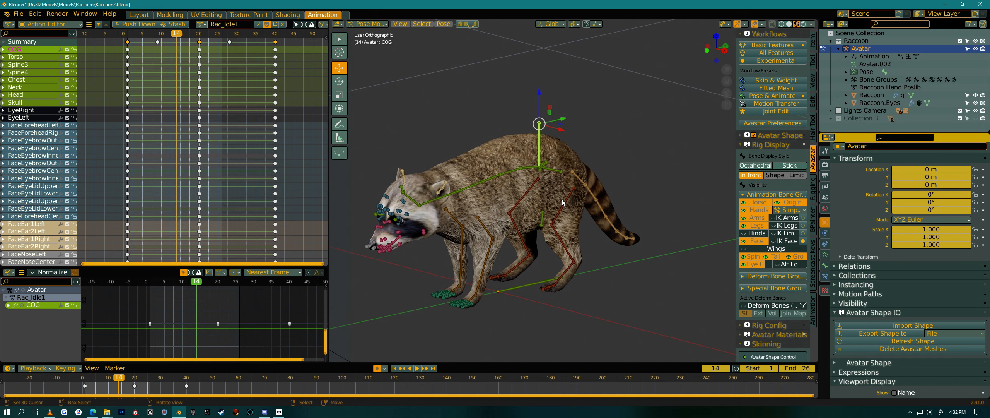
Trim the timeline to the Rac_Idle1 action using the Quick Favorites and start playing the animation
key(q)
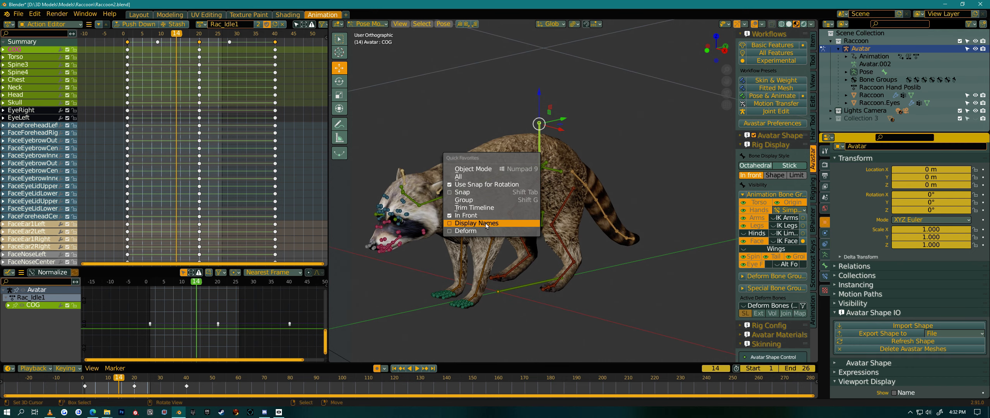
click(488, 211)
middle_drag(577, 200, 594, 215)
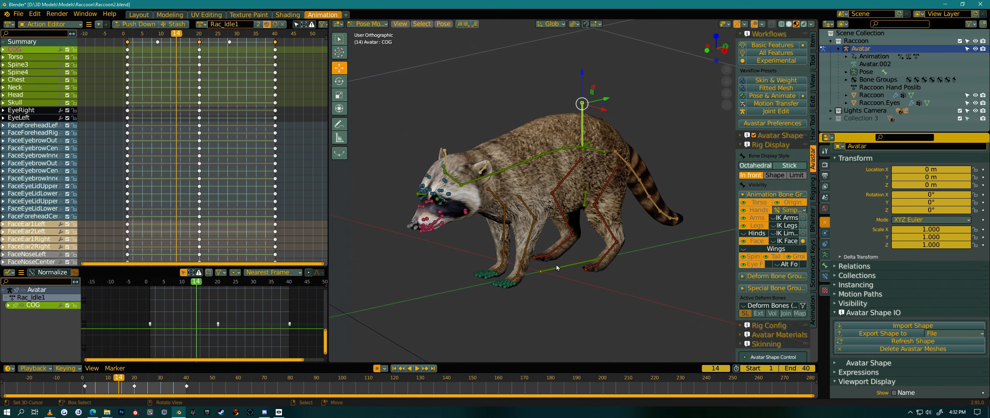
key(q)
click(387, 381)
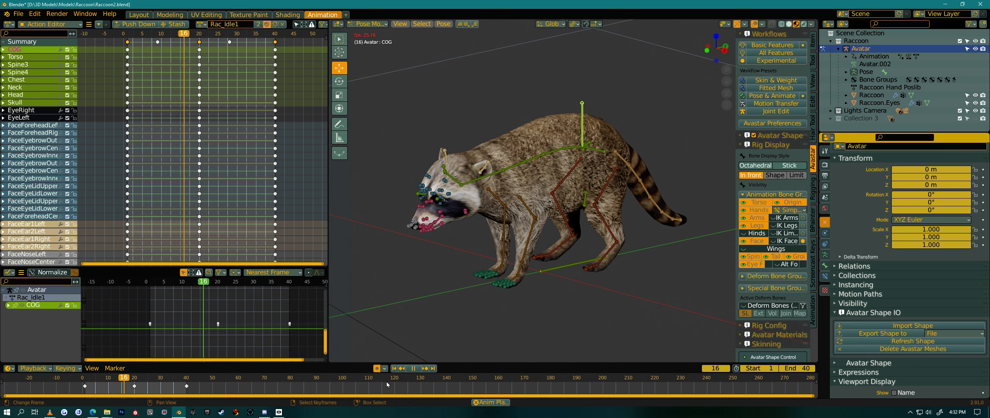
Show the keyframe handles of the COG curve in the Graph Editor and hide them again using the Quick Favorites
key(q)
key(q)
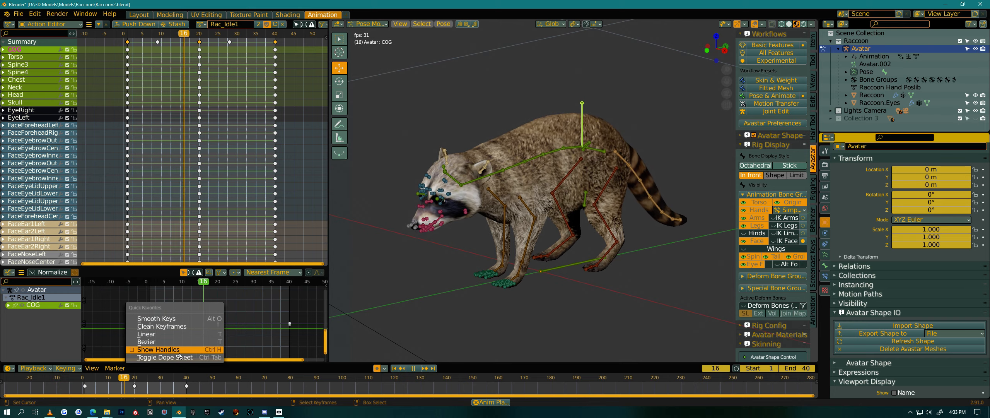
right_click(218, 325)
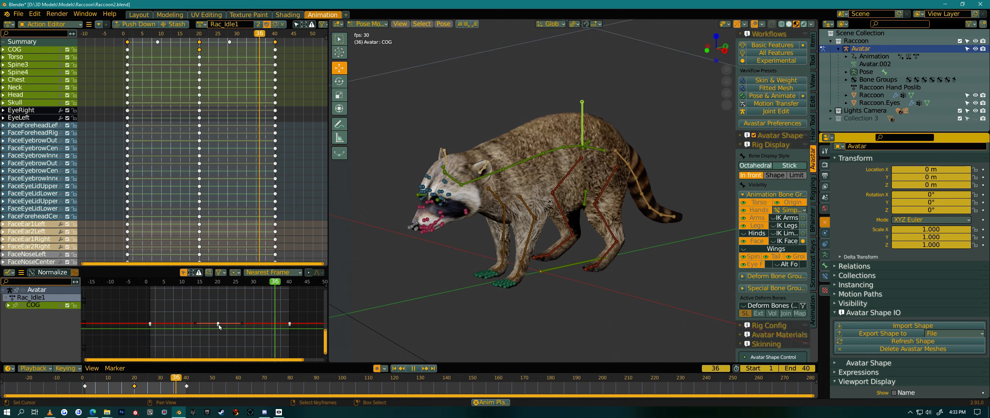
key(q)
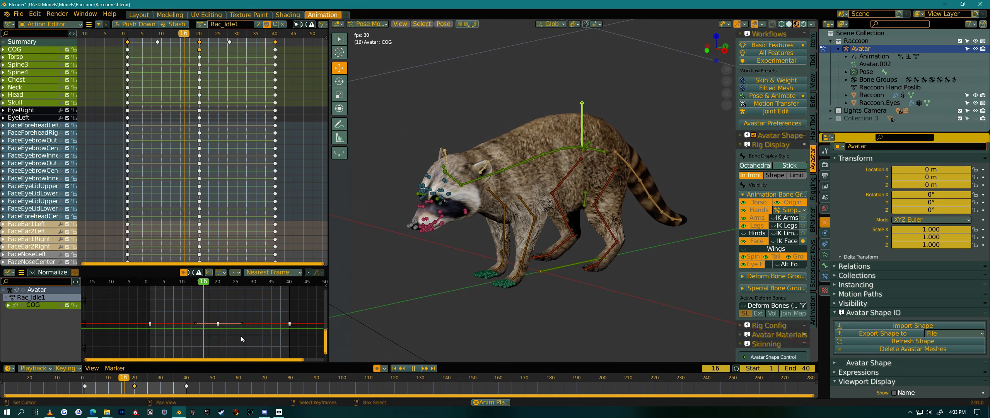
key(q)
click(240, 336)
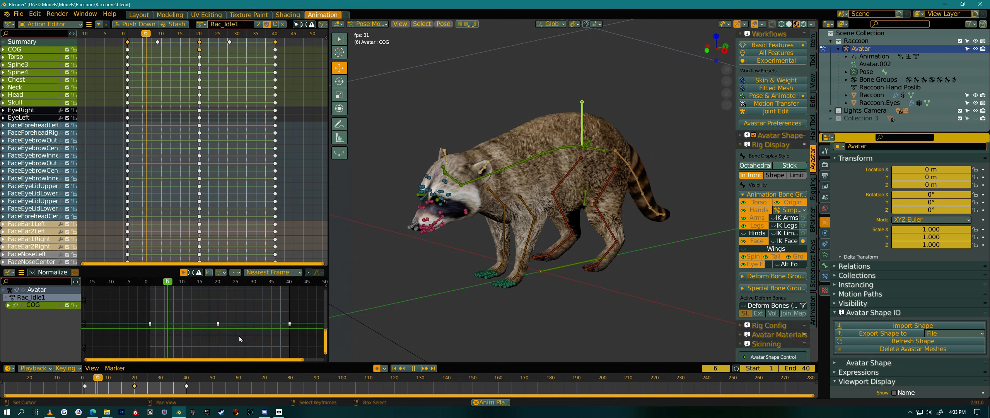
Select the COG curve's keyframe at frame 20 in the Graph Editor and stop the animation playback
click(218, 324)
key(q)
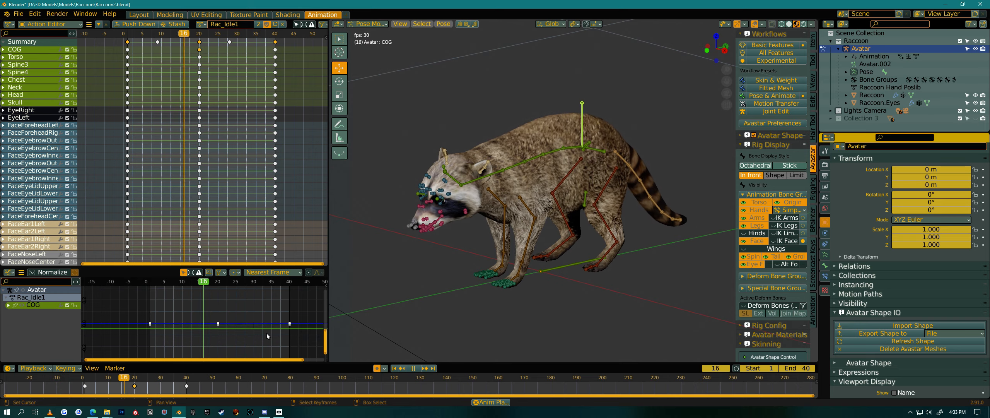
key(q)
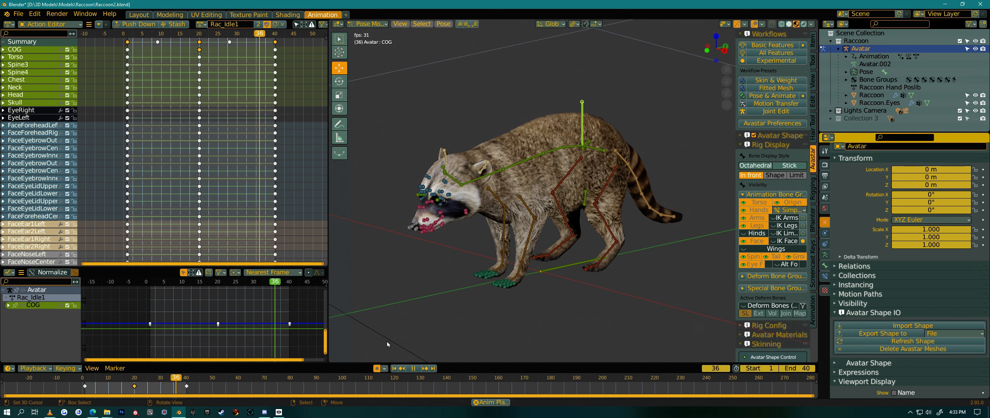
click(414, 369)
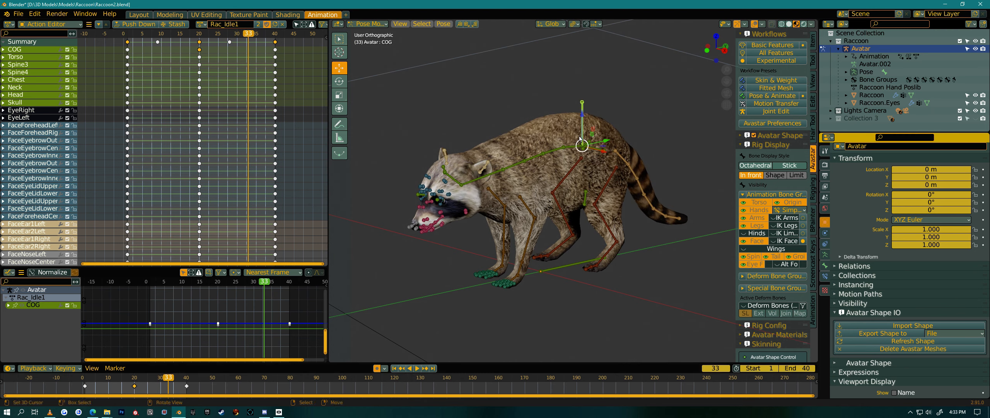
Hide the Avatar rig so that only the raccoon model is displayed in the viewport
click(542, 134)
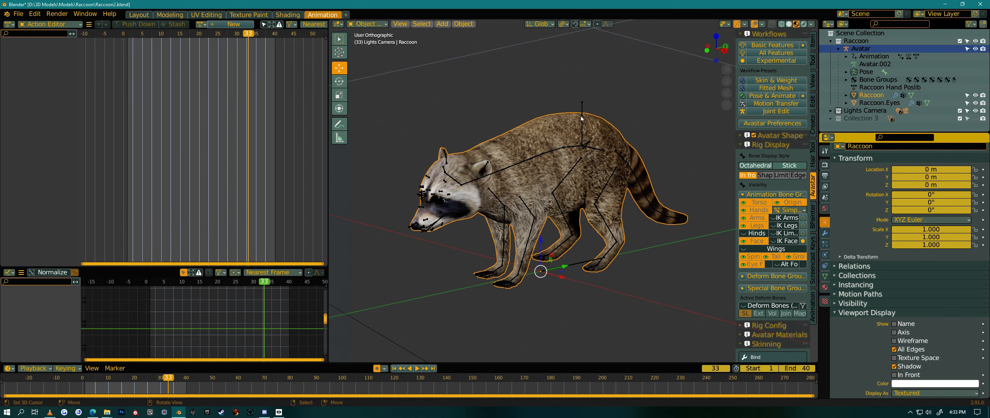
key(ctrl+z)
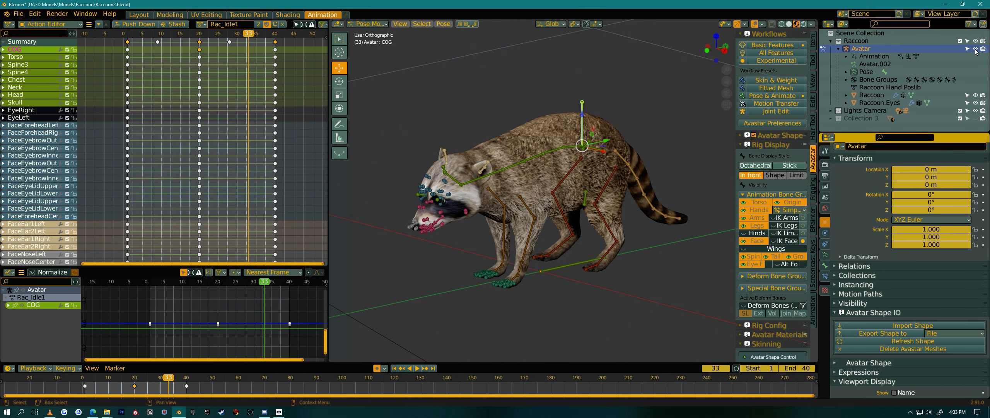
click(976, 51)
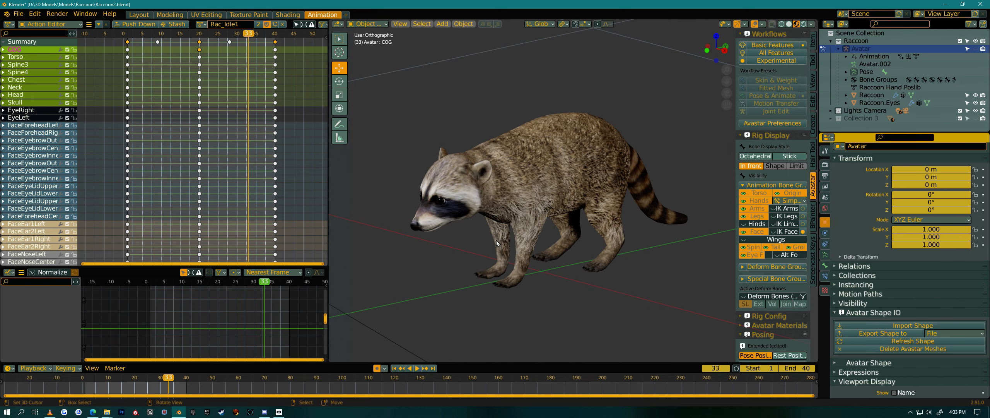
Examine the raccoon model without its rig up close and from several angles
scroll(538, 227, up, 4)
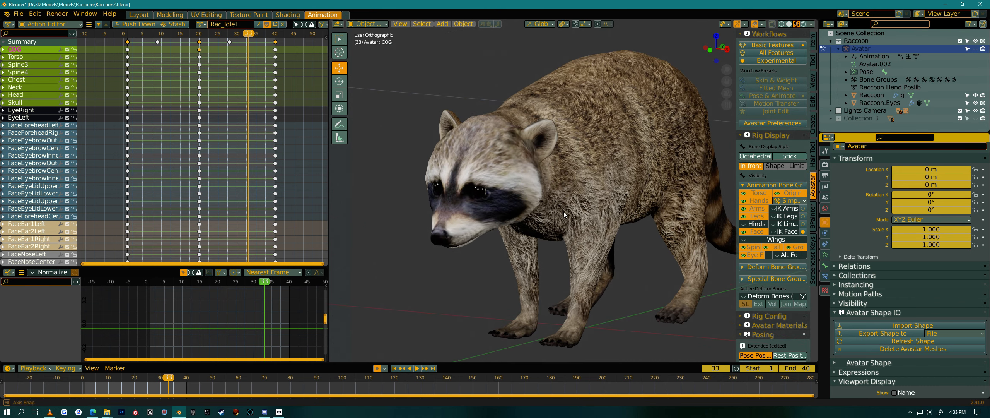
scroll(539, 216, up, 2)
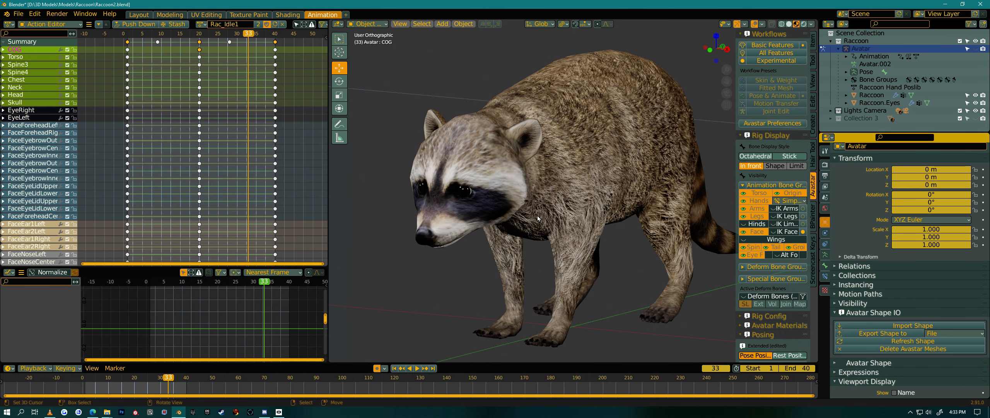
middle_drag(557, 227, 534, 235)
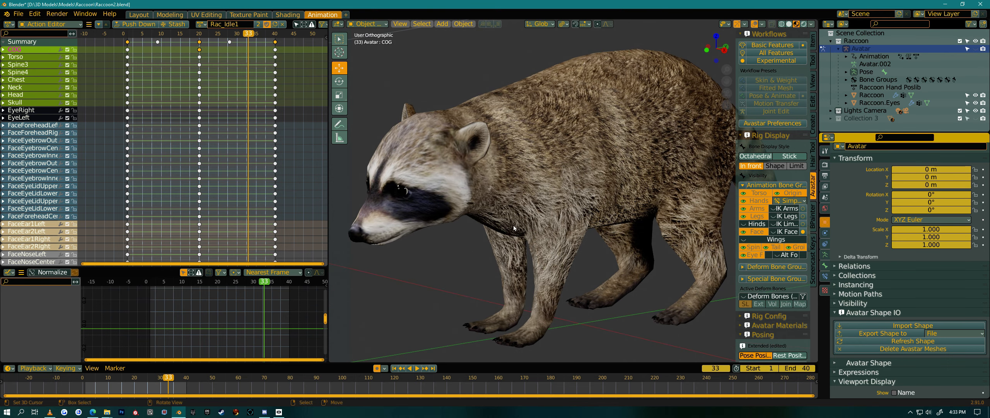
scroll(514, 225, down, 4)
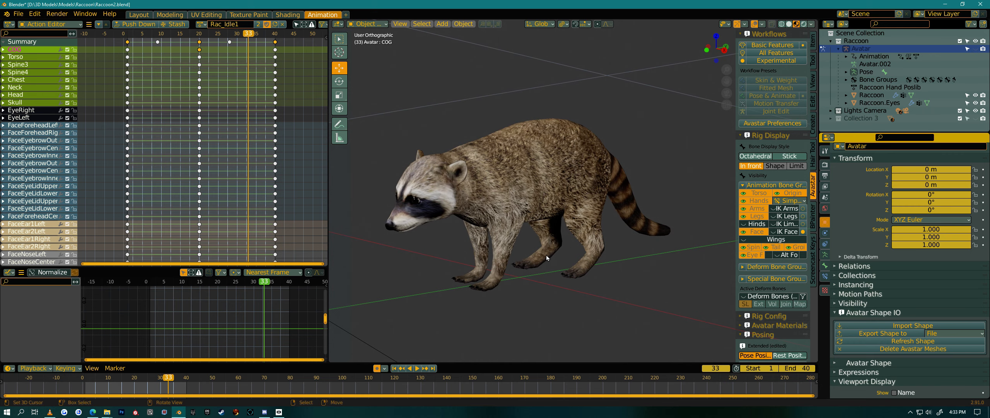
mouse_move(546, 255)
middle_down()
mouse_move(603, 257)
mouse_move(556, 245)
mouse_move(562, 250)
middle_up()
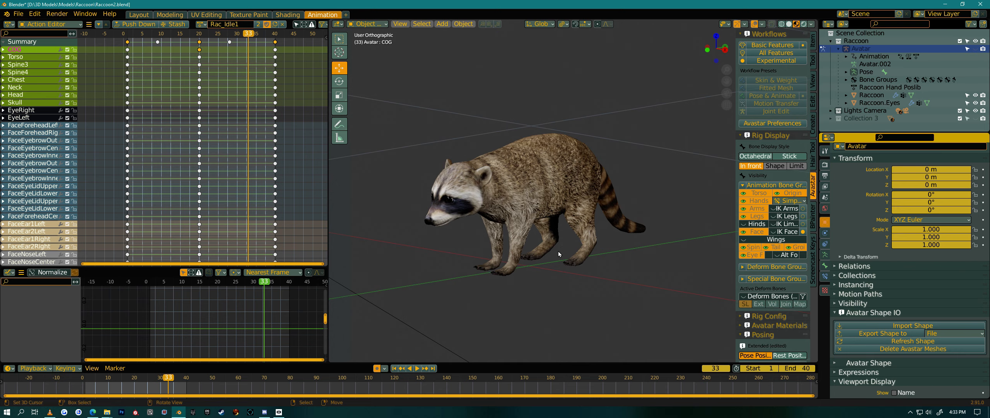
middle_drag(544, 258, 572, 278)
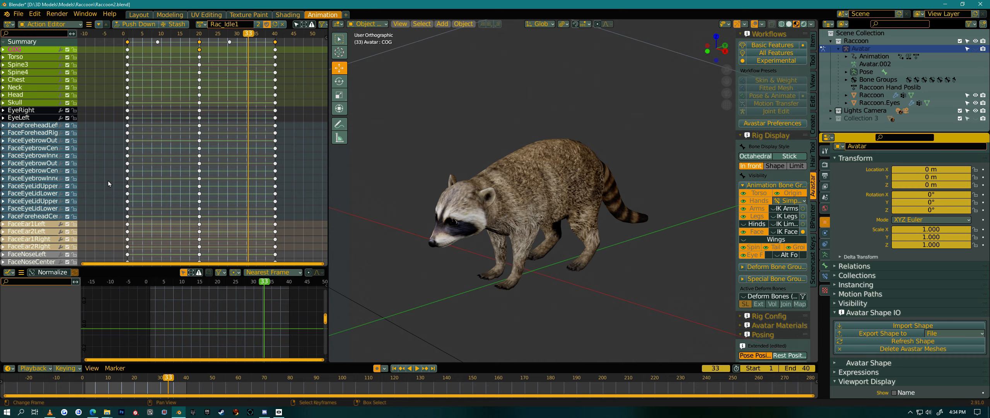
scroll(484, 238, down, 1)
middle_drag(485, 238, 480, 232)
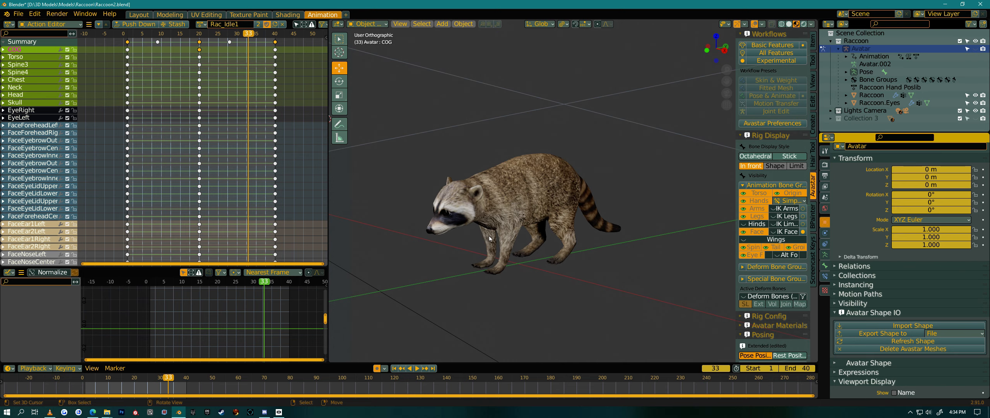
scroll(486, 234, up, 2)
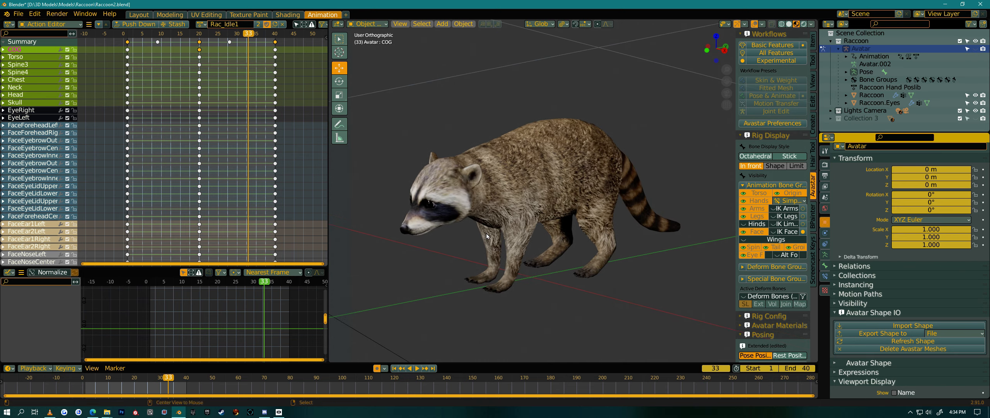
key(alt+z)
click(500, 122)
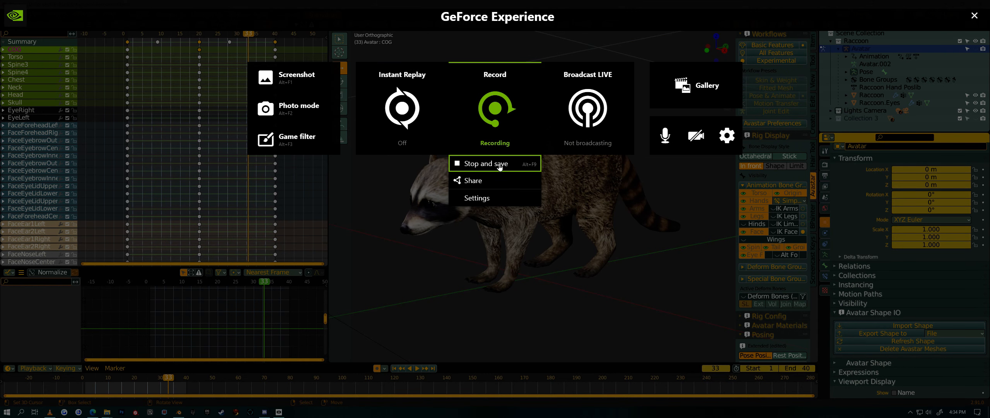